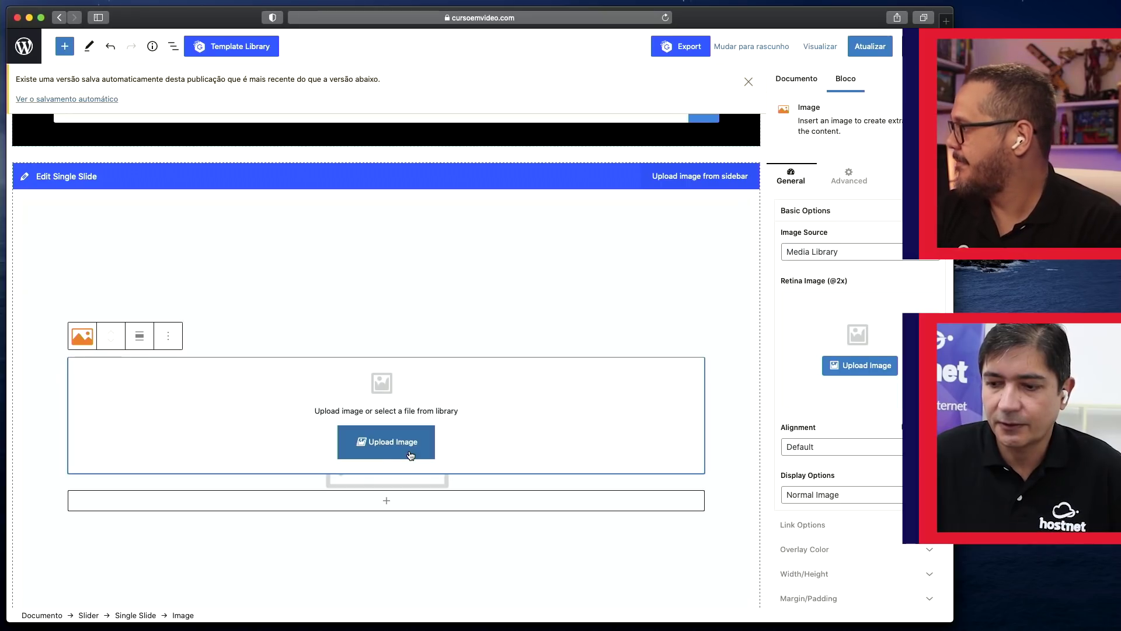
# Insert banner-loja-1200.jpg from the media library into the slide's empty image block.
pyautogui.click(410, 454)
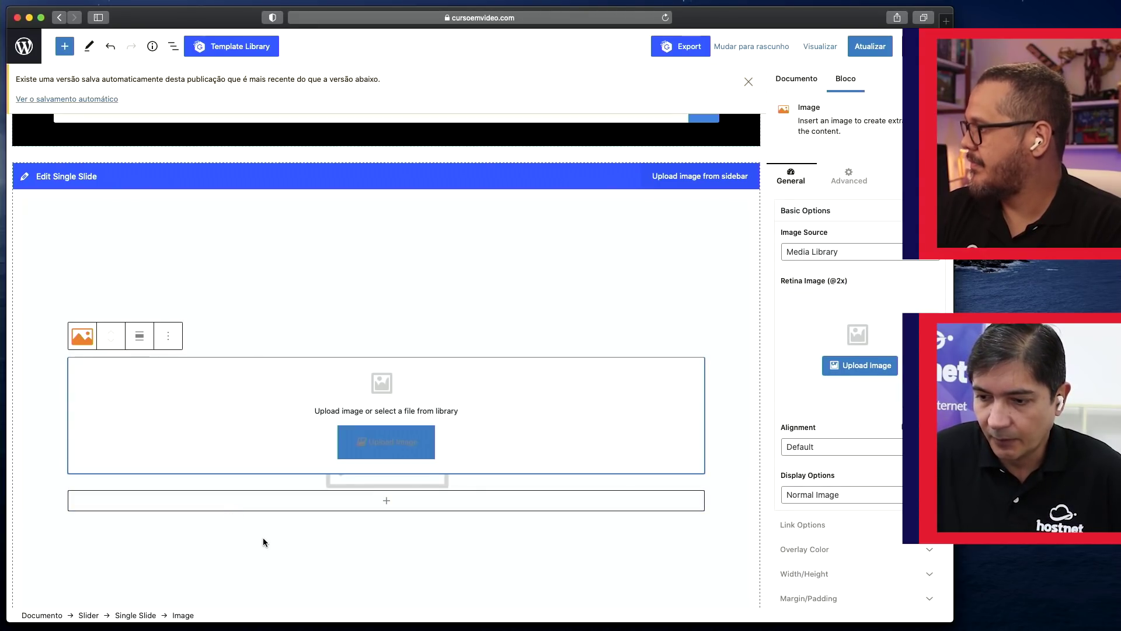
pyautogui.click(386, 438)
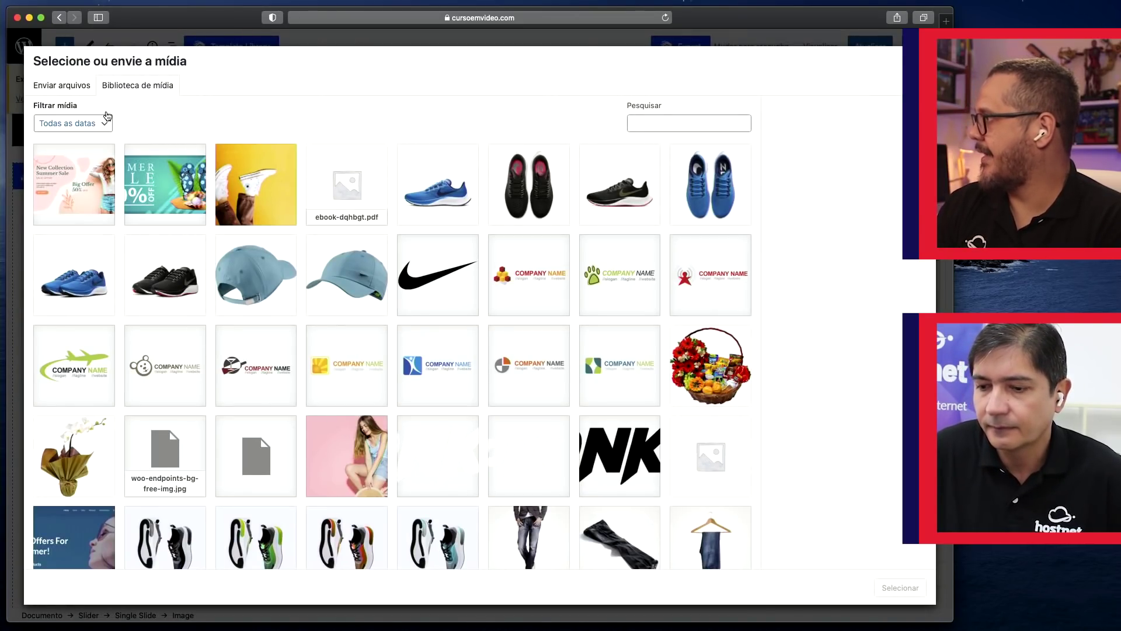
pyautogui.click(84, 181)
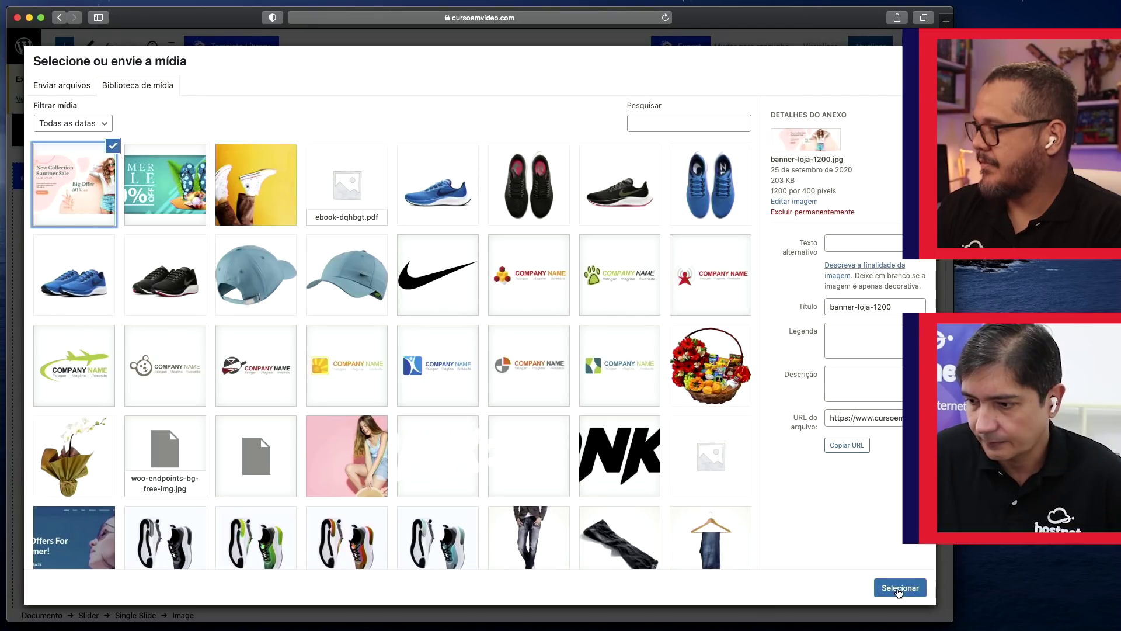
pyautogui.click(899, 589)
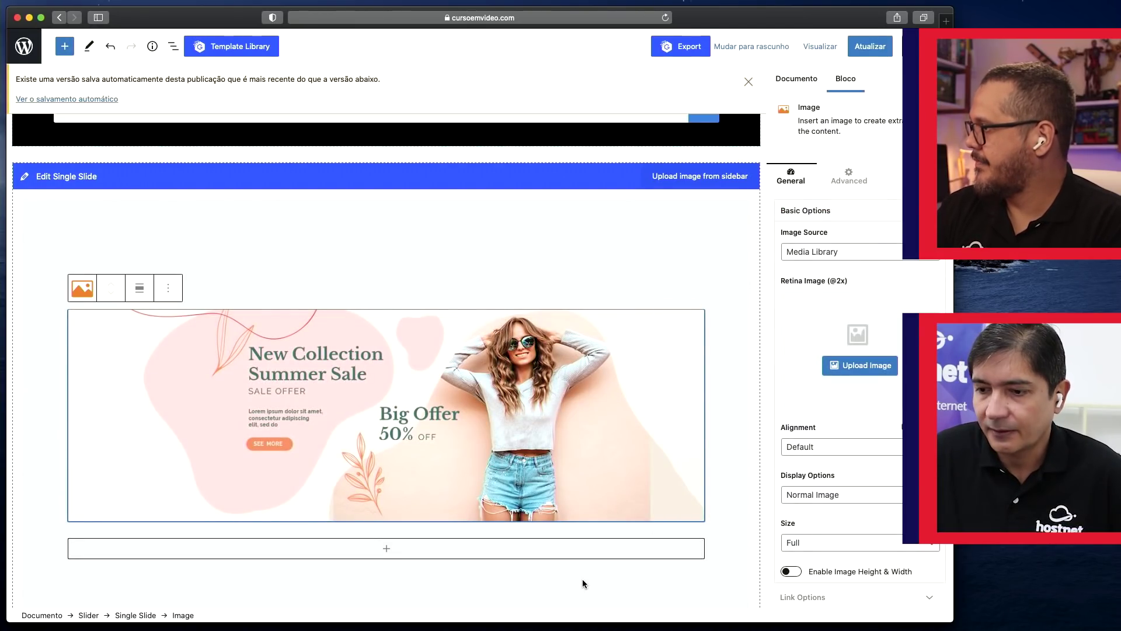
# Update the page and preview it in a new tab to check the slider banner.
pyautogui.scroll(-2, 582, 580)
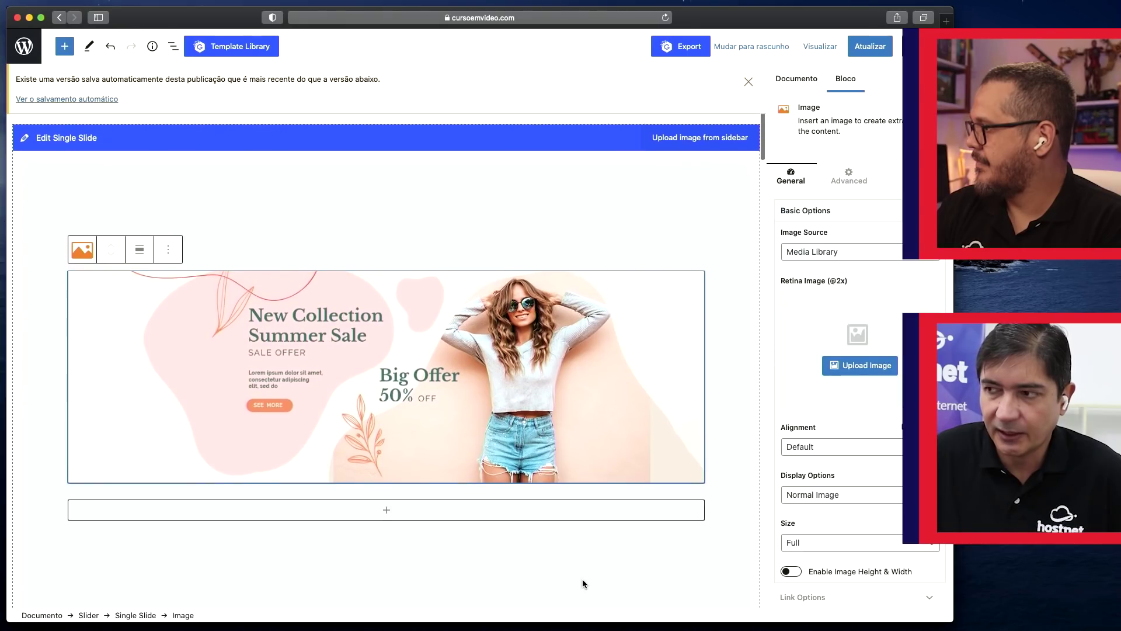
pyautogui.click(871, 51)
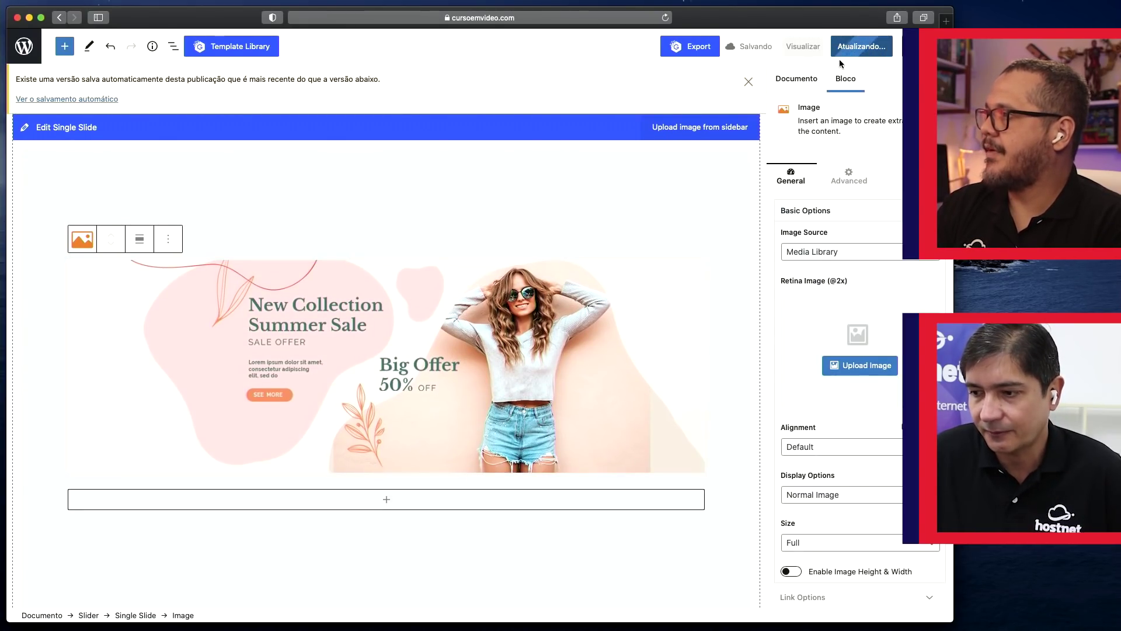
pyautogui.click(804, 48)
pyautogui.click(752, 153)
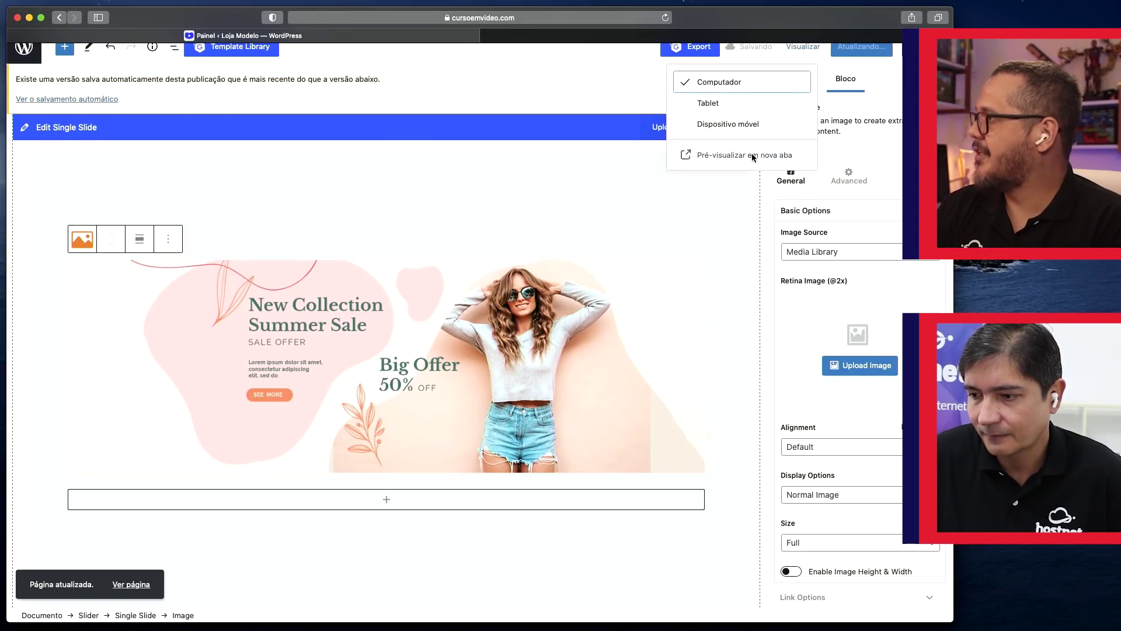
pyautogui.scroll(-1, 672, 349)
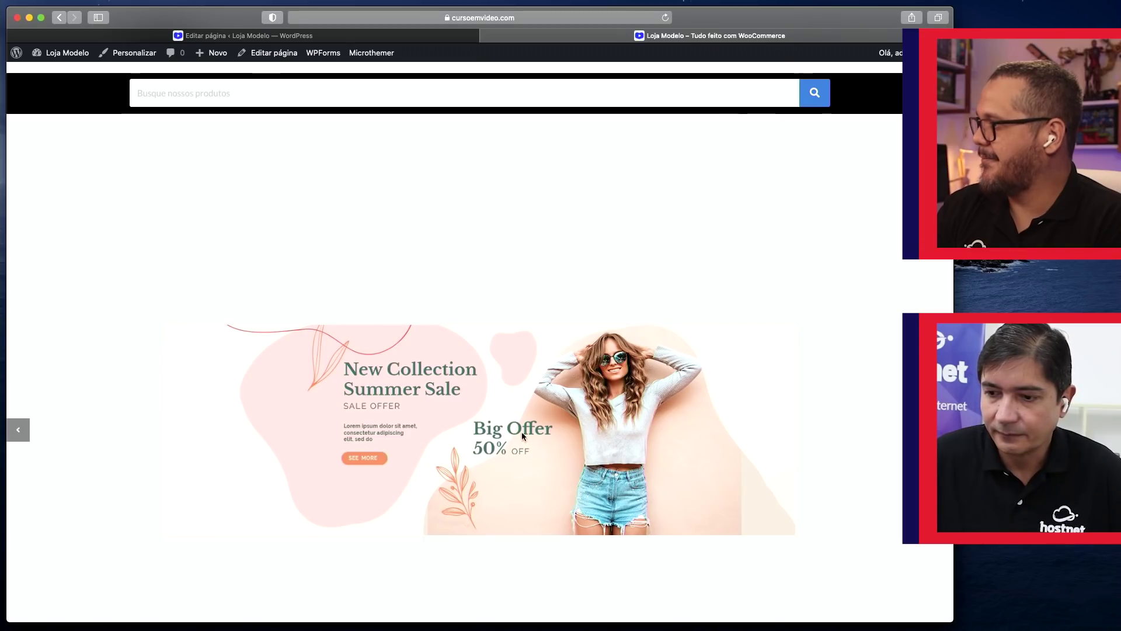
pyautogui.scroll(-5, 542, 318)
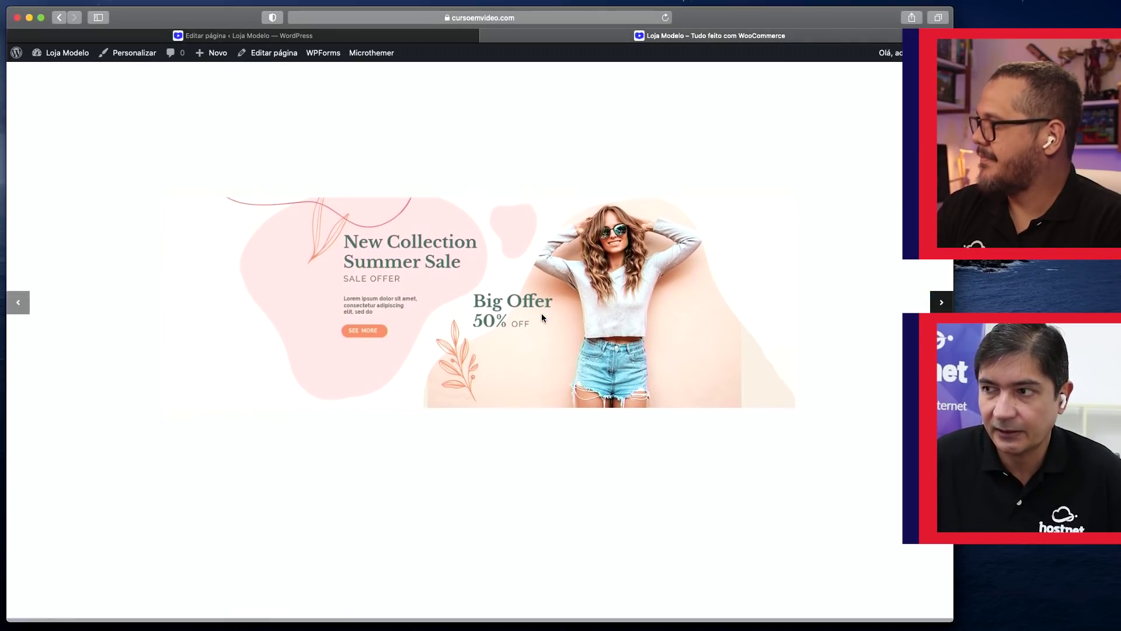
pyautogui.scroll(6, 541, 317)
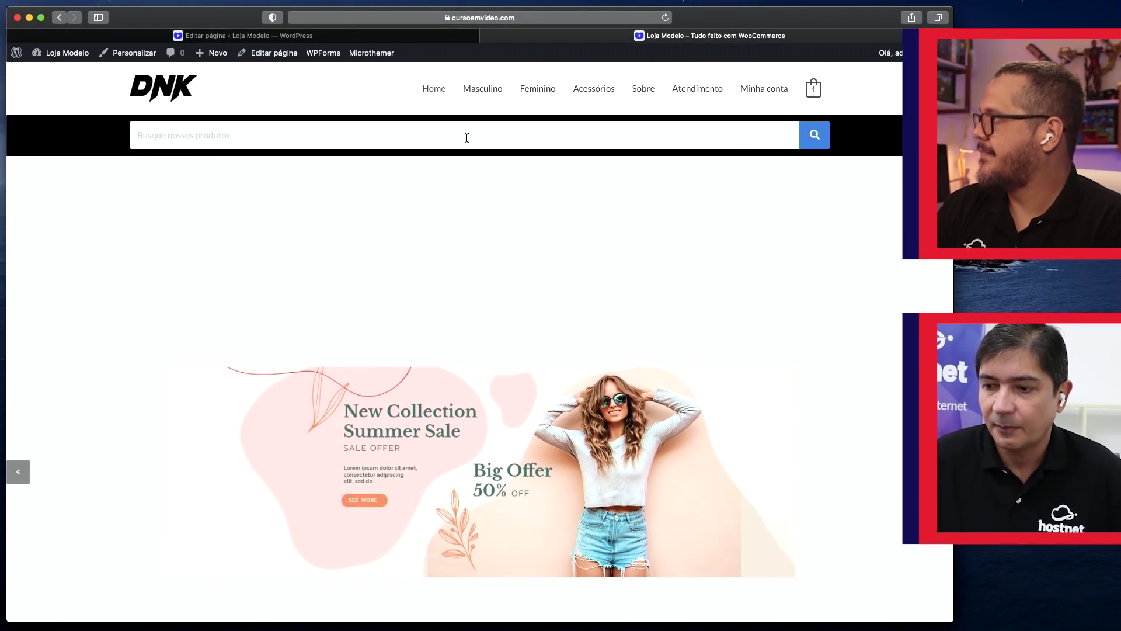
# Return to the page editor, dismiss the preview options and select the banner image in the slide.
pyautogui.click(412, 38)
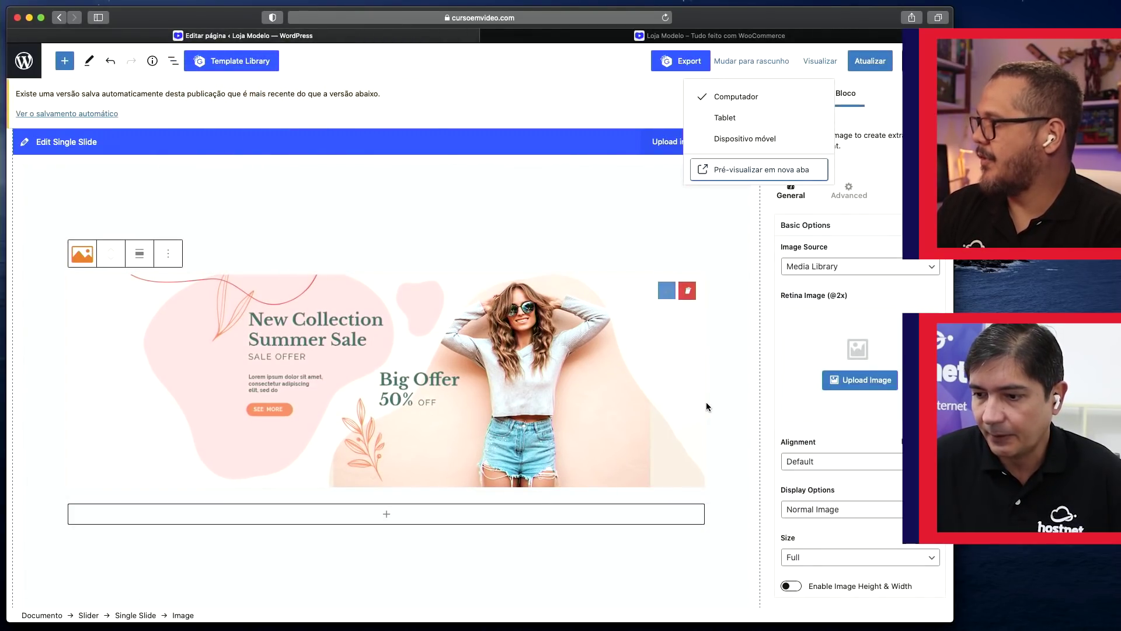
pyautogui.scroll(-3, 448, 520)
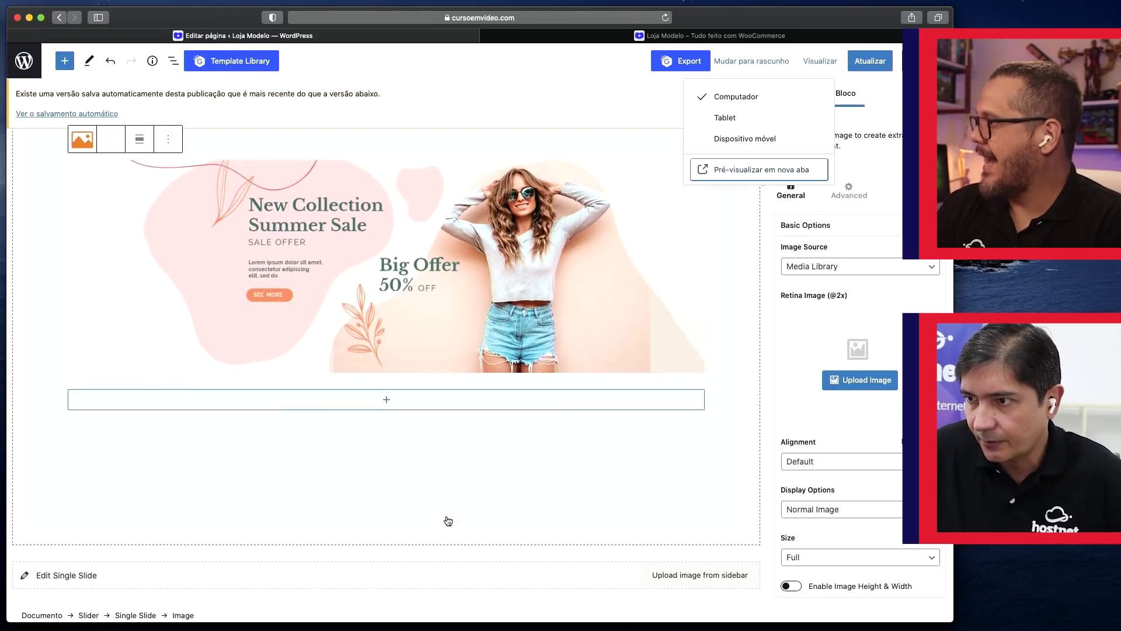
pyautogui.scroll(2, 367, 538)
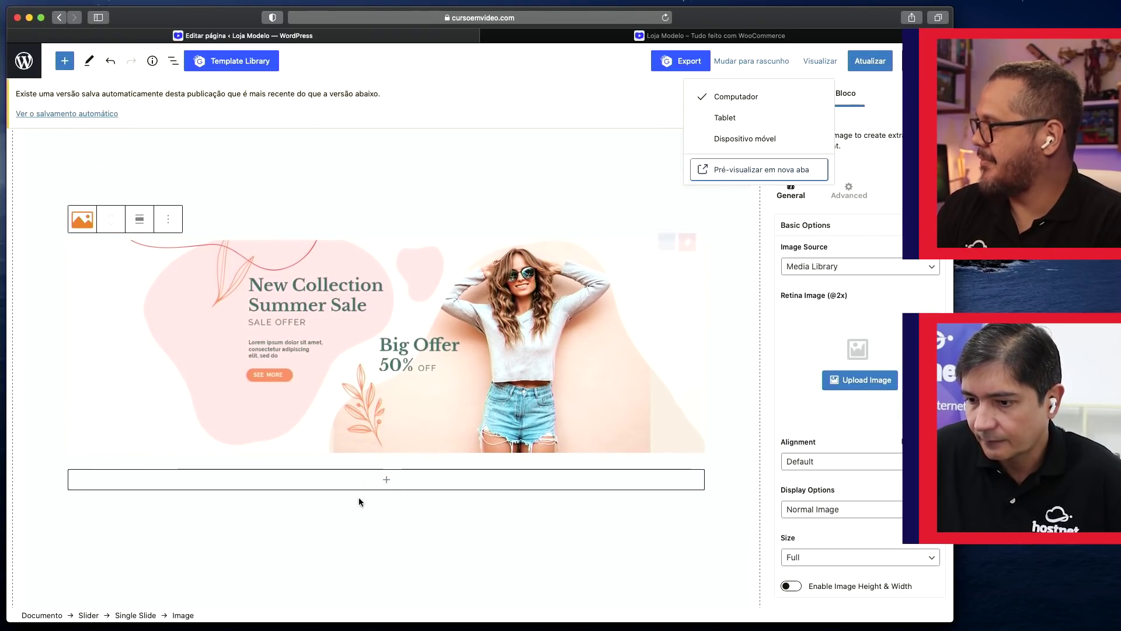
pyautogui.scroll(2, 502, 504)
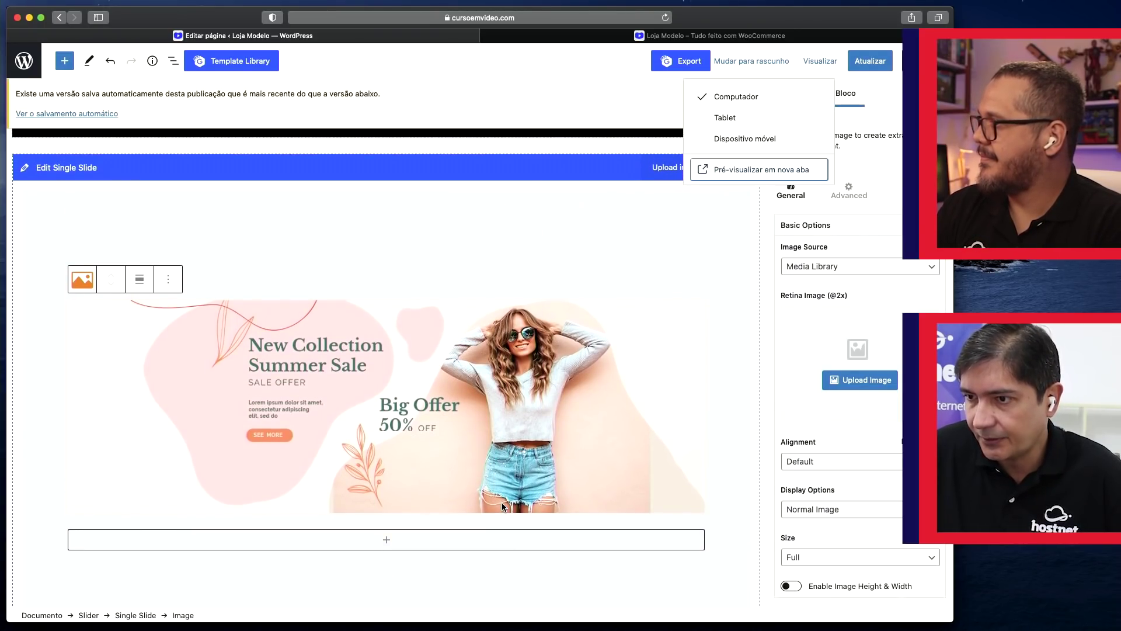
pyautogui.click(413, 404)
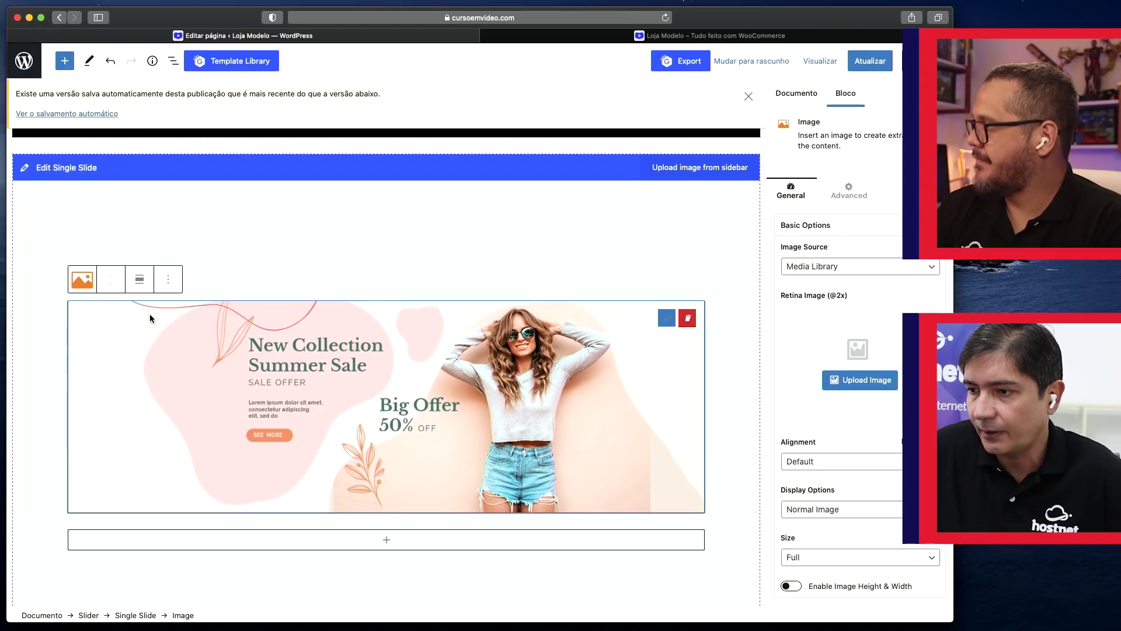
# Enable a custom width for the banner image in its Width/Height options.
pyautogui.scroll(-6, 900, 437)
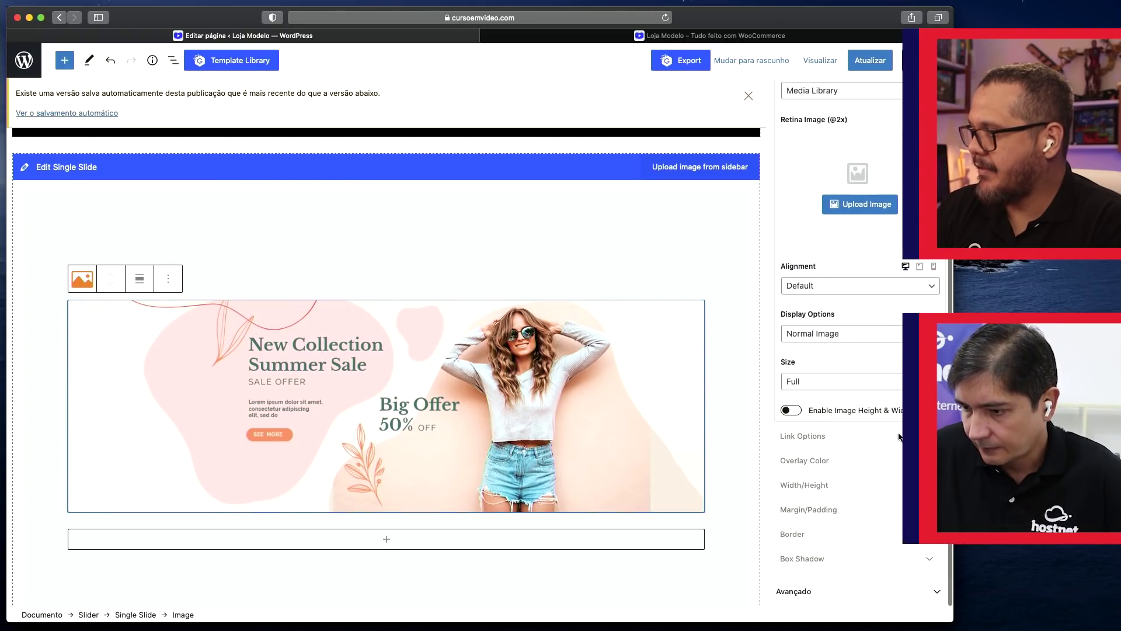
pyautogui.click(822, 486)
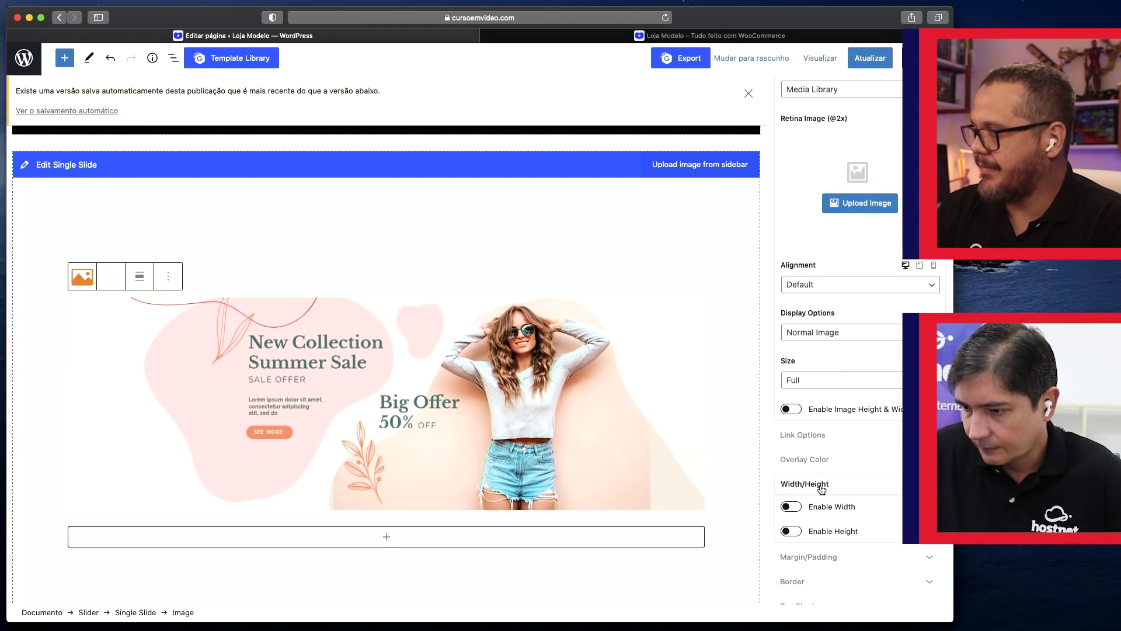
pyautogui.scroll(-2, 812, 479)
pyautogui.click(791, 458)
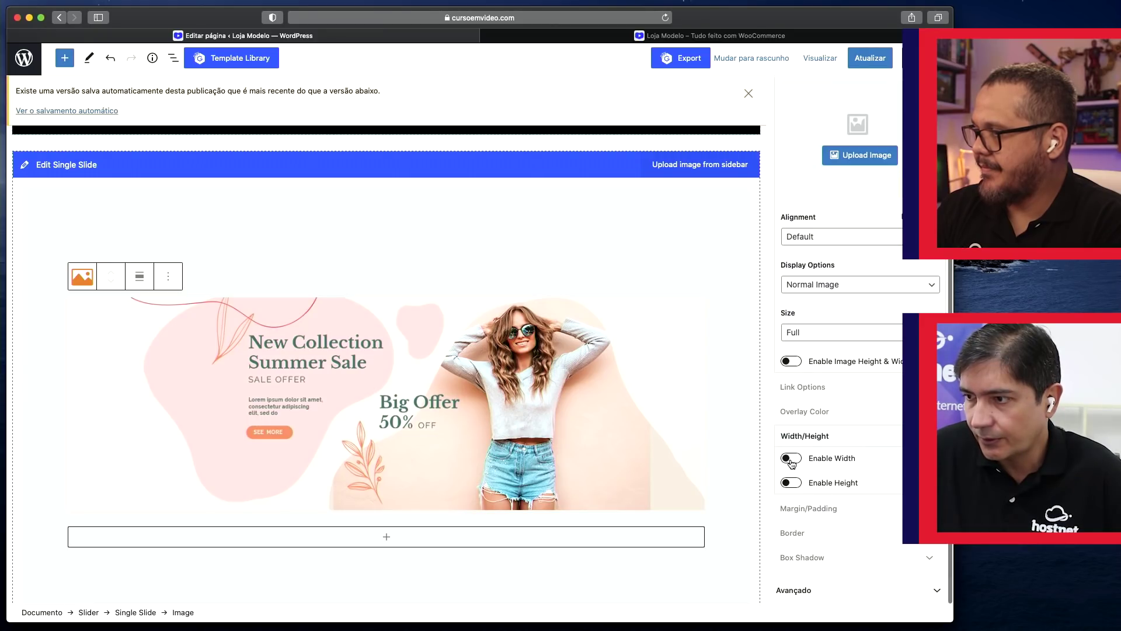
# Enable a custom height for the banner image and lower it to the minimum pixel value.
pyautogui.scroll(-2, 795, 496)
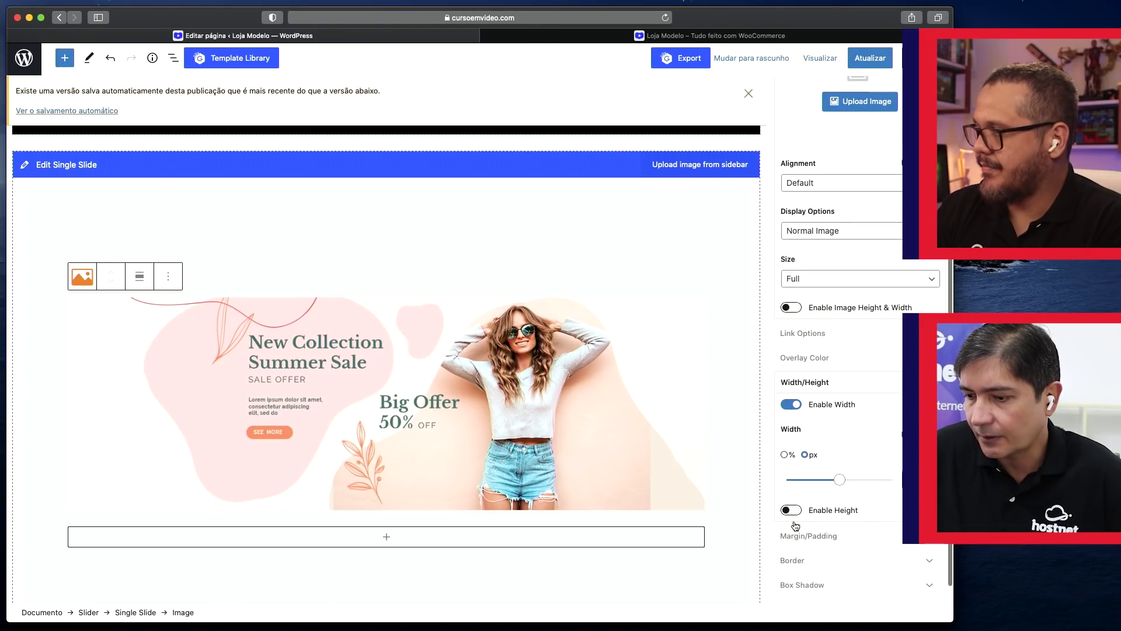
pyautogui.click(791, 511)
pyautogui.scroll(-2, 791, 517)
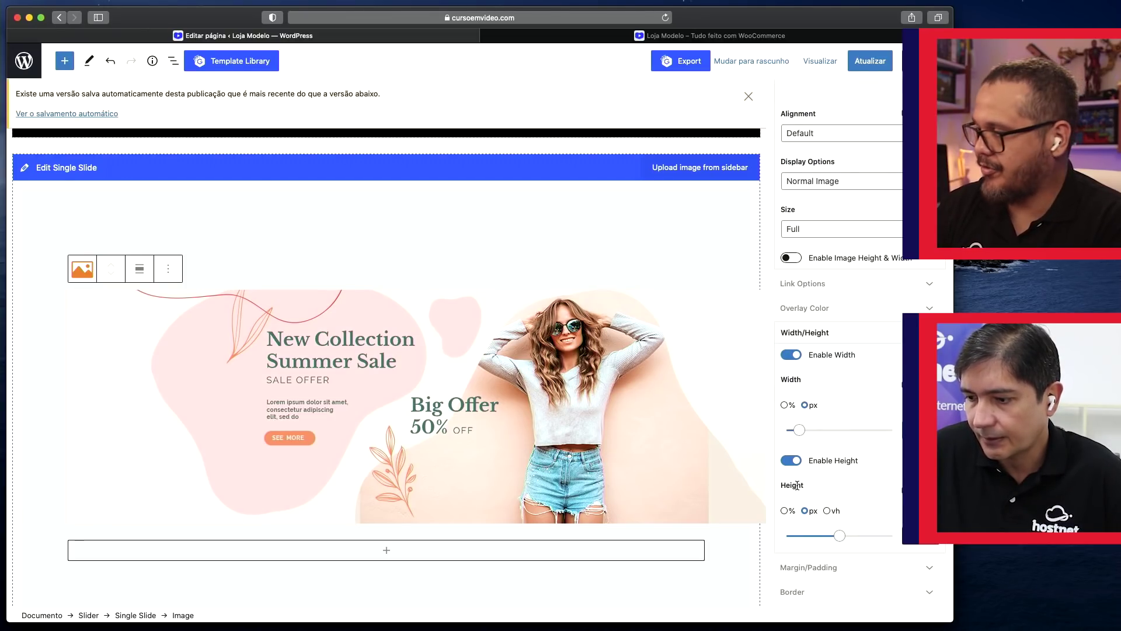
pyautogui.scroll(-2, 833, 494)
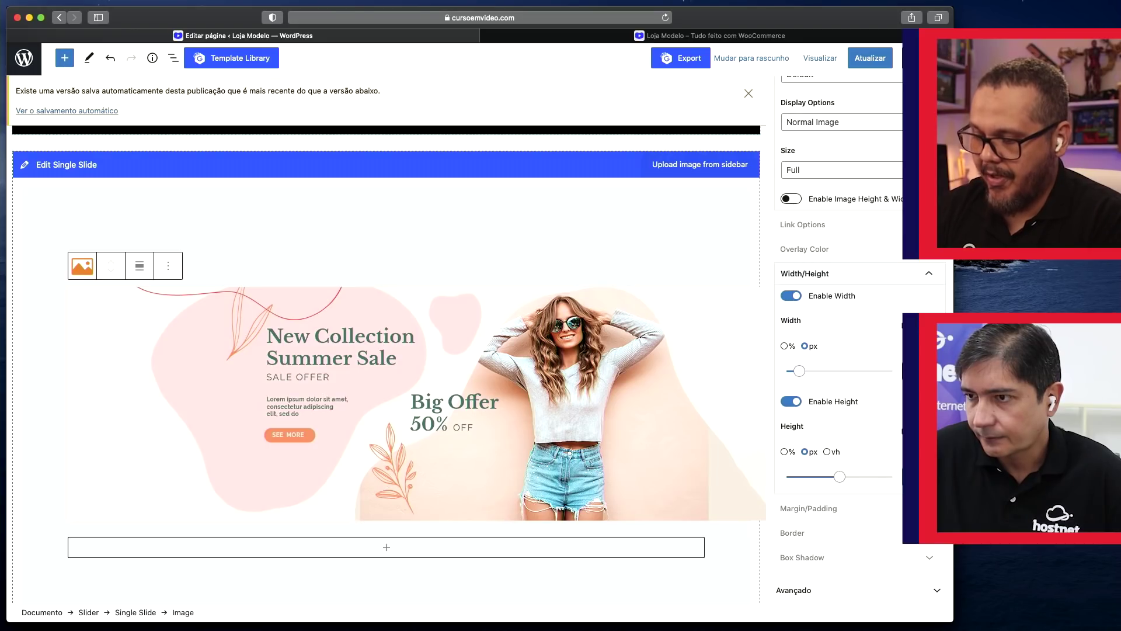
pyautogui.moveTo(839, 476); pyautogui.dragTo(790, 476)
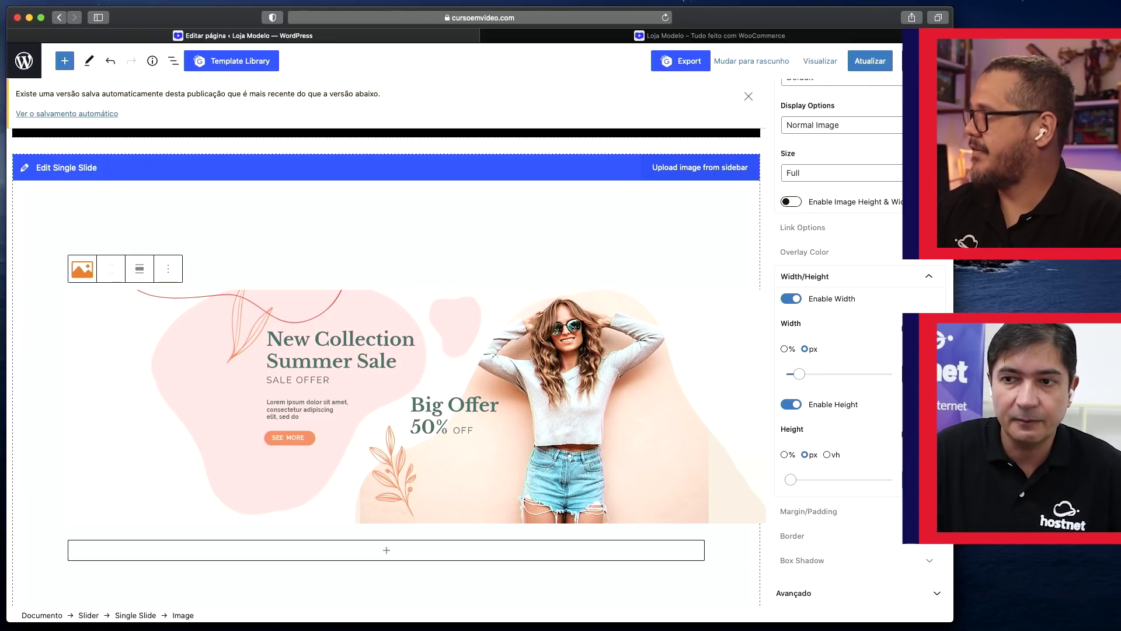
# Open the Freepik website in a new browser tab and search all resources for "banner".
pyautogui.press('super+t')
pyautogui.write('freepi')
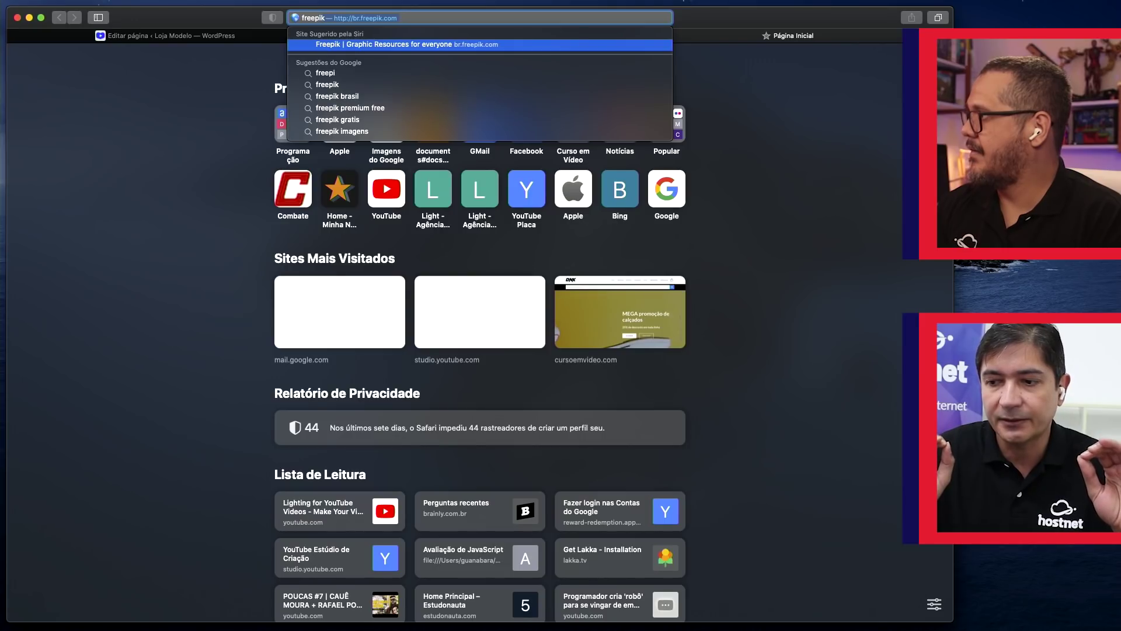
pyautogui.press('Return')
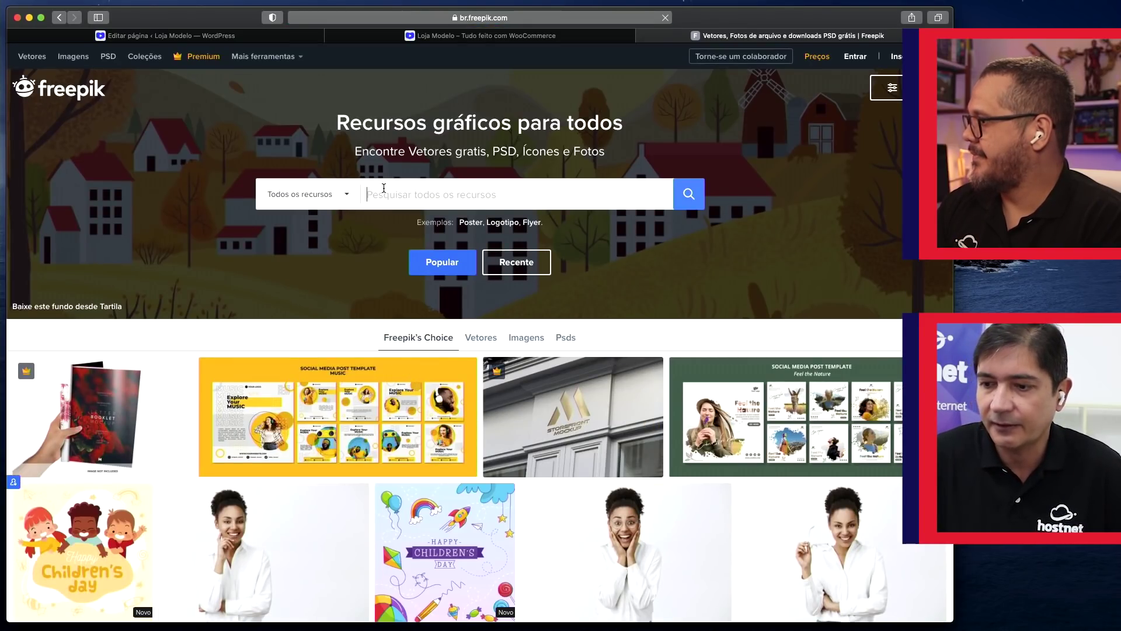
pyautogui.write('banner')
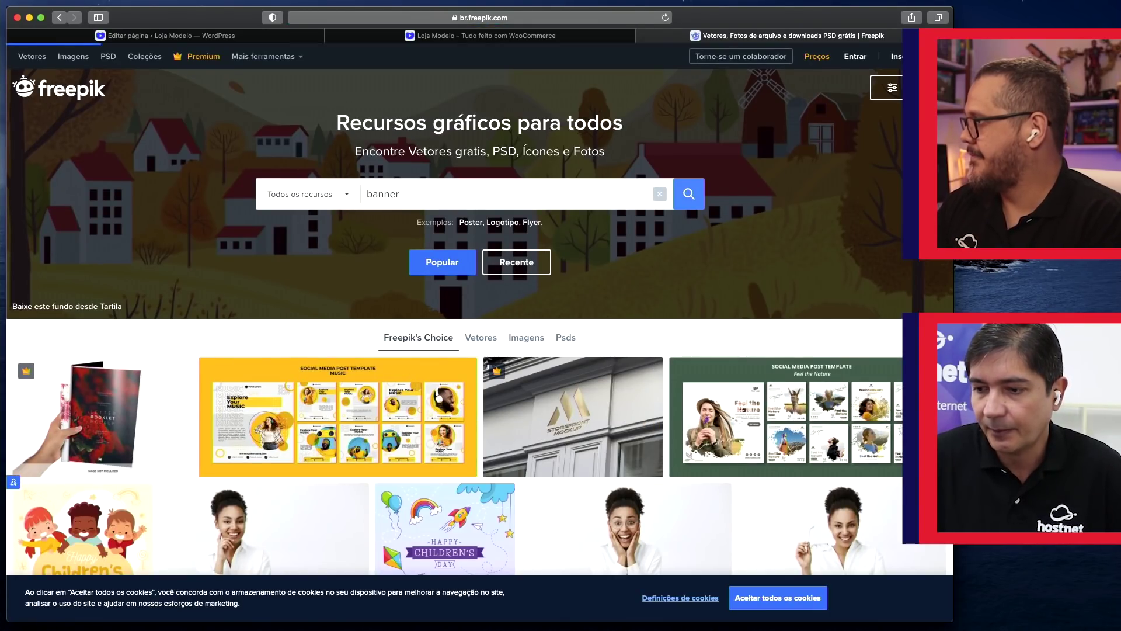
pyautogui.press('Return')
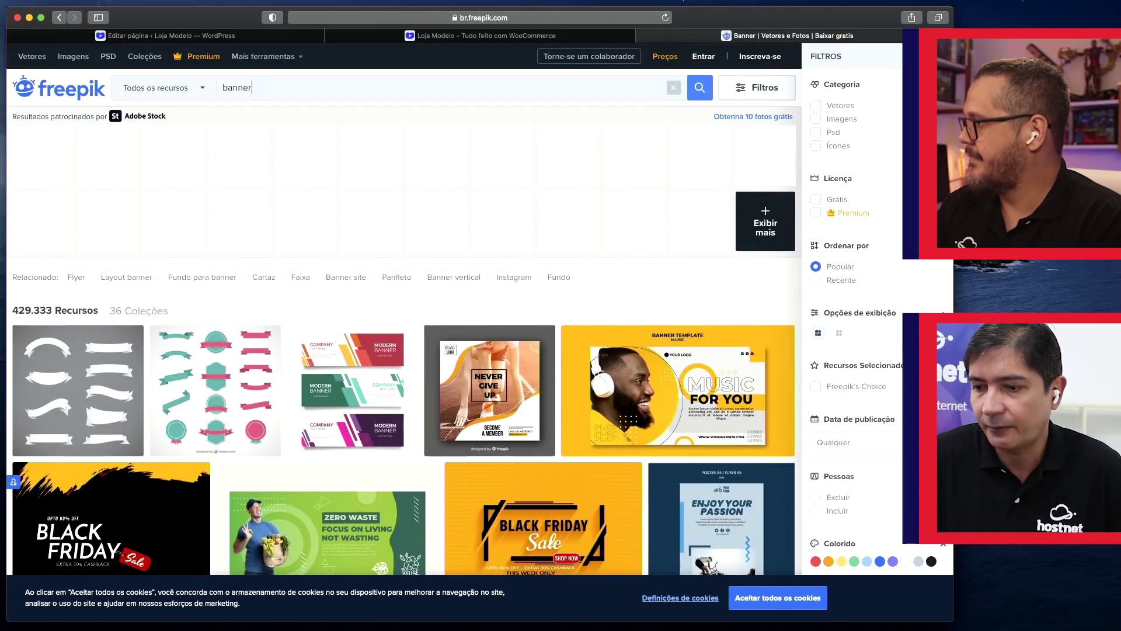
# Browse the banner results, examine the details of the green Zero Waste banner template, and return to the results.
pyautogui.scroll(-4, 382, 351)
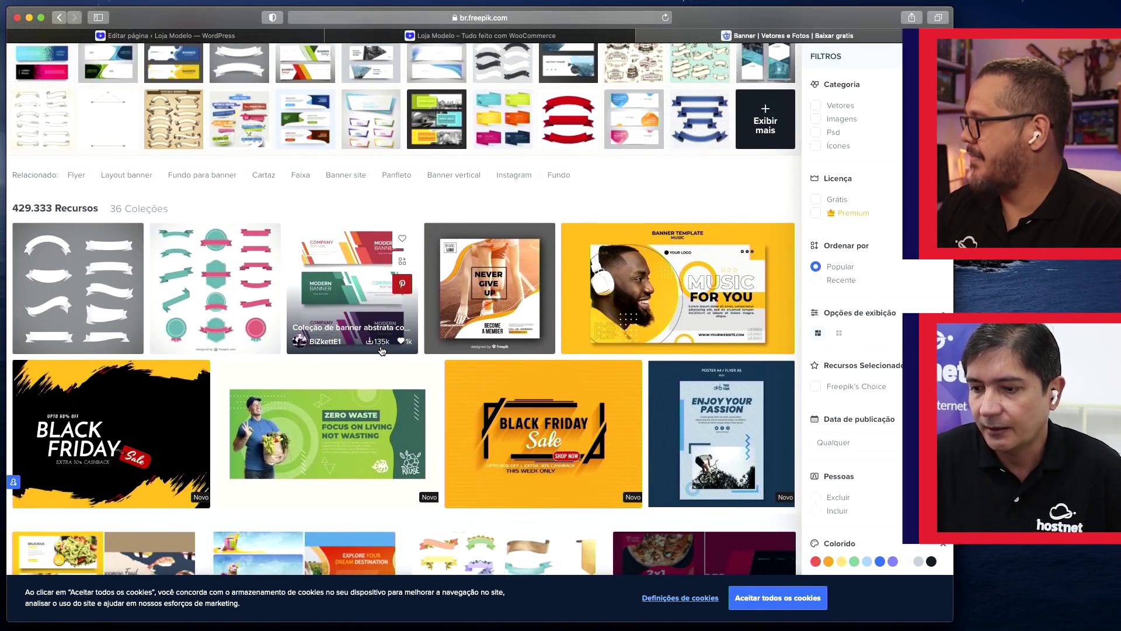
pyautogui.scroll(-2, 382, 350)
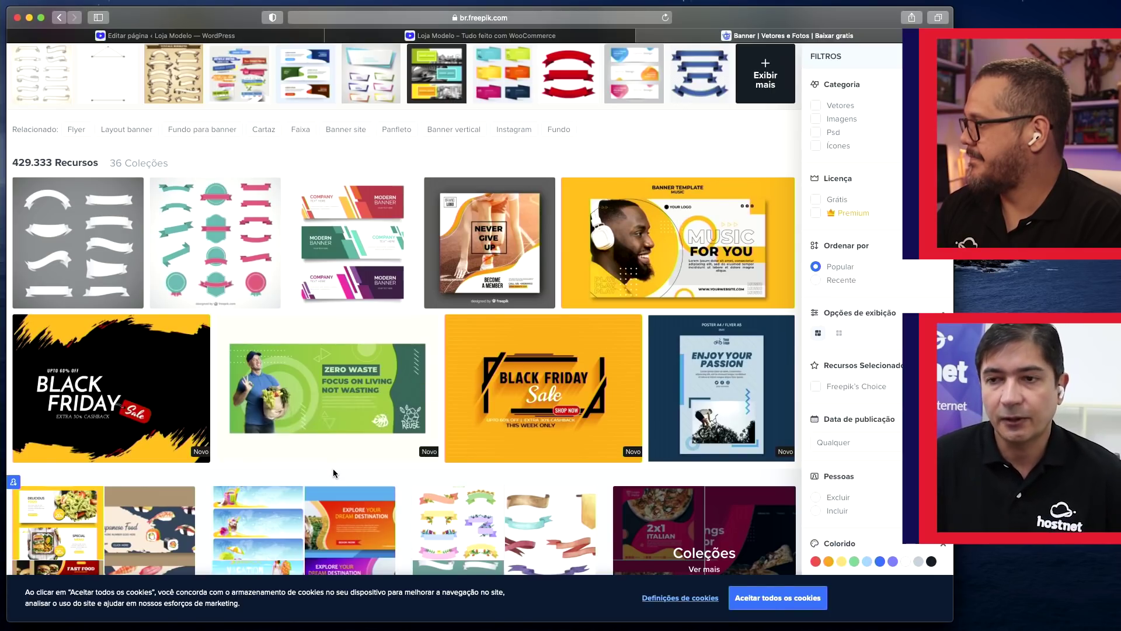
pyautogui.click(355, 376)
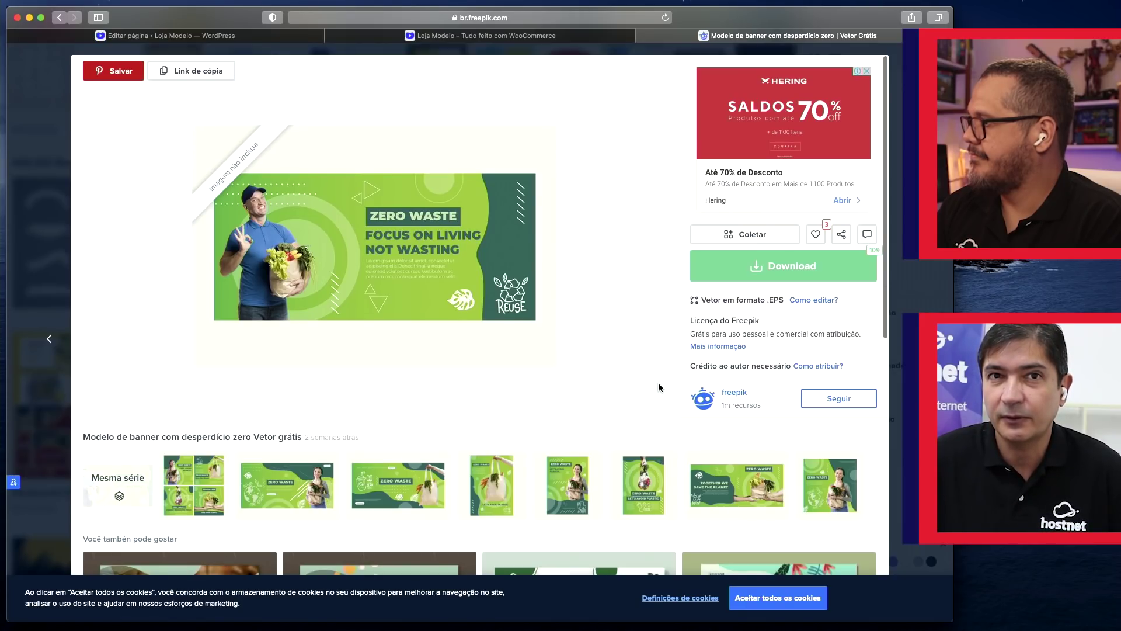
pyautogui.scroll(-5, 659, 386)
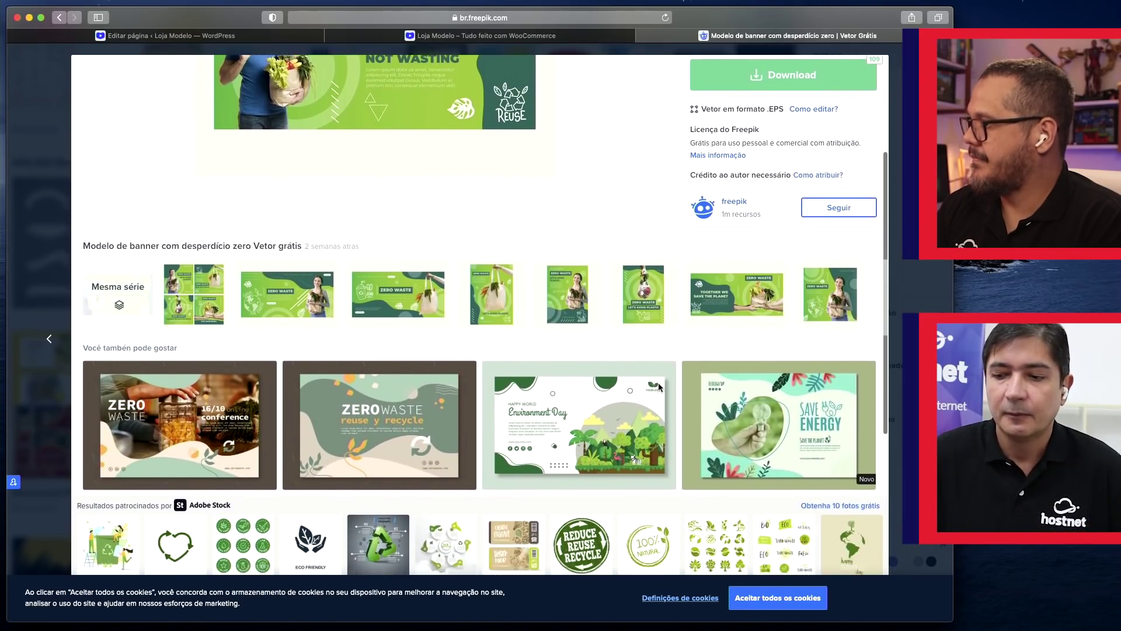
pyautogui.scroll(4, 659, 385)
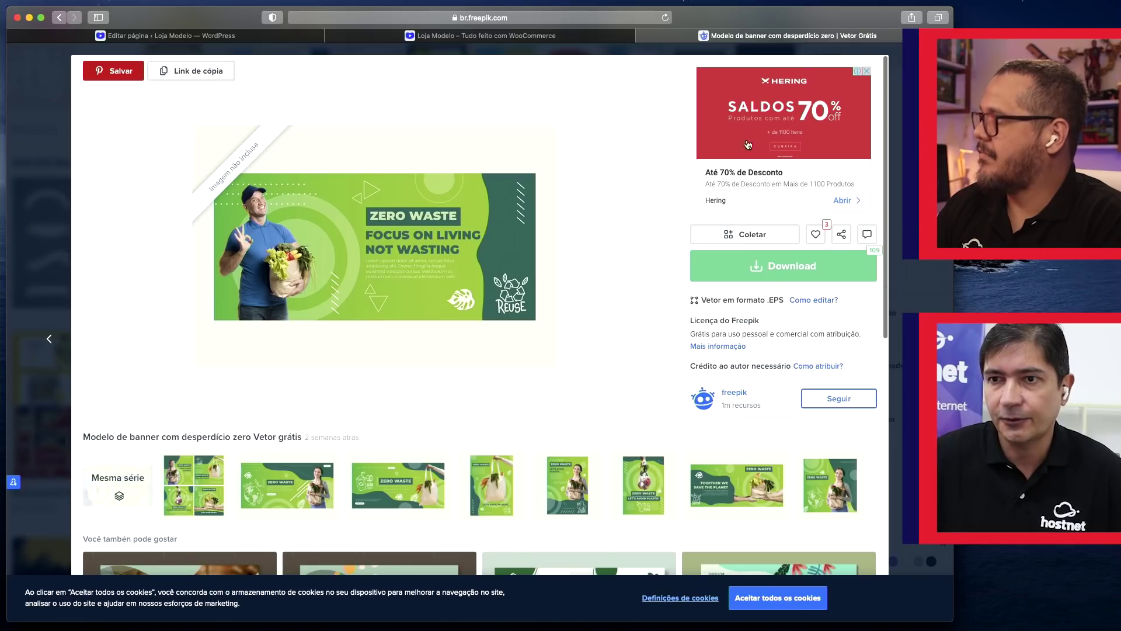
pyautogui.press('Escape')
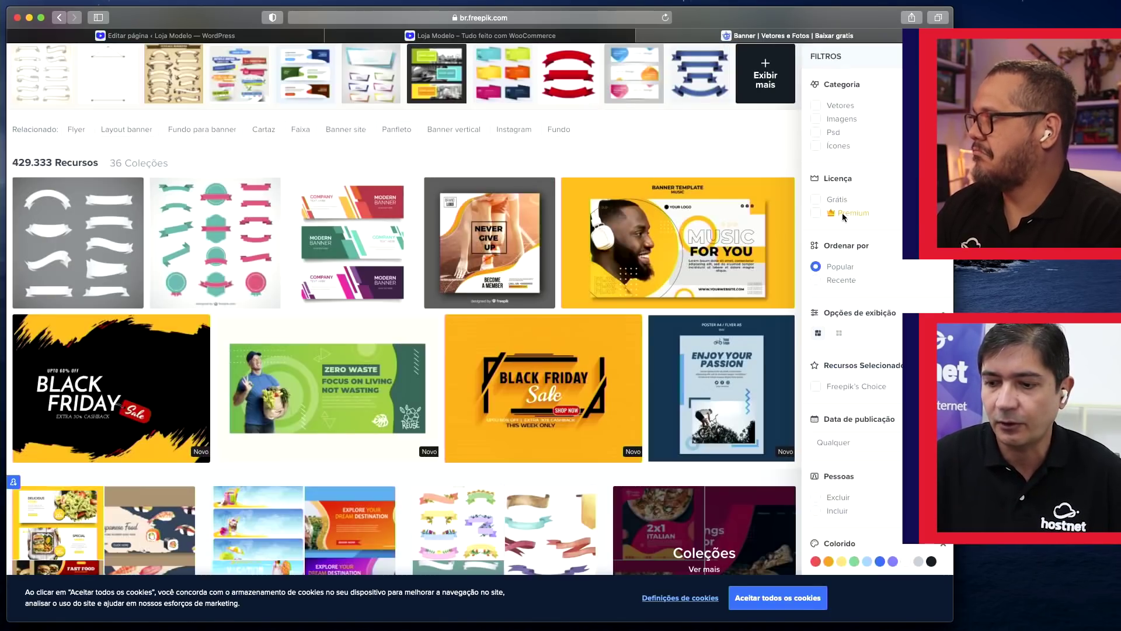
pyautogui.scroll(3, 557, 412)
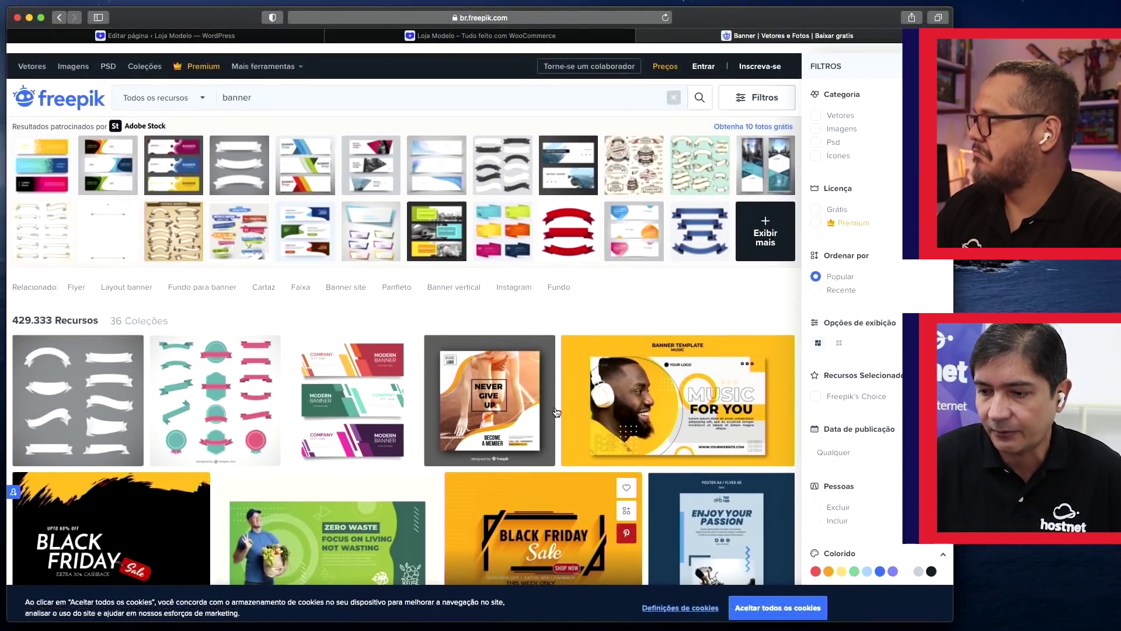